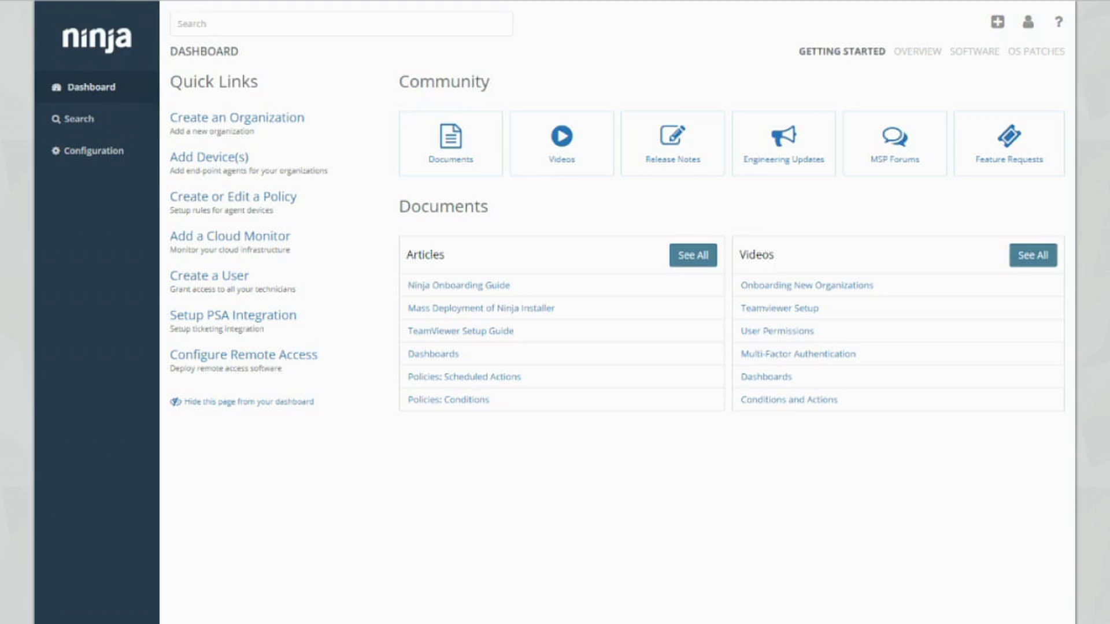
# Open the CloudBerry (Beta) integration page in the system configuration to check the backup integration's status
pyautogui.click(273, 354)
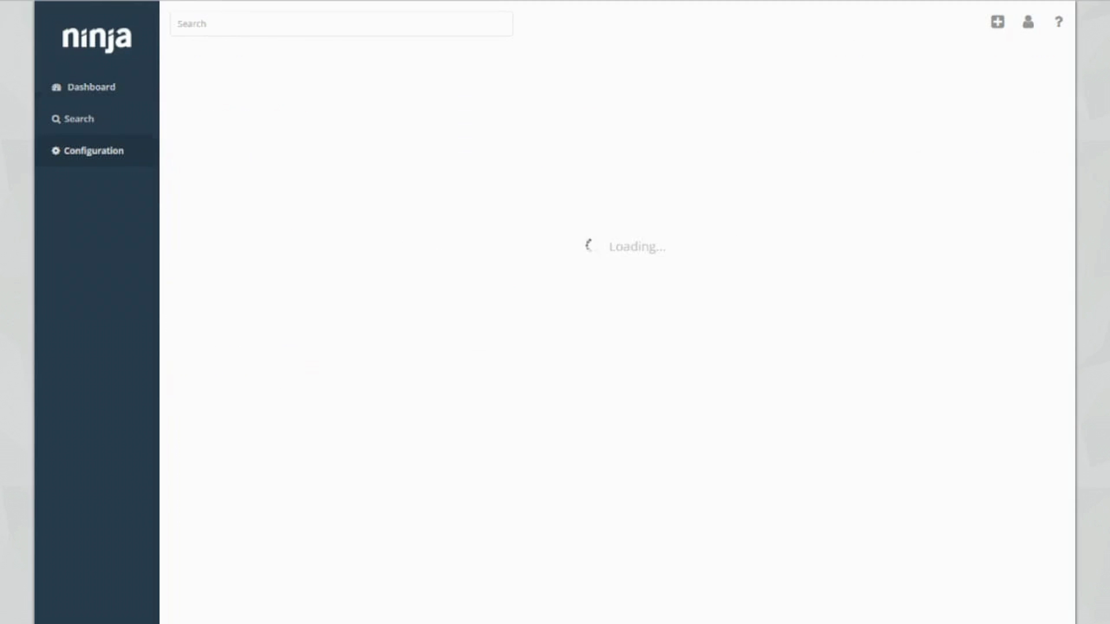
pyautogui.click(1029, 51)
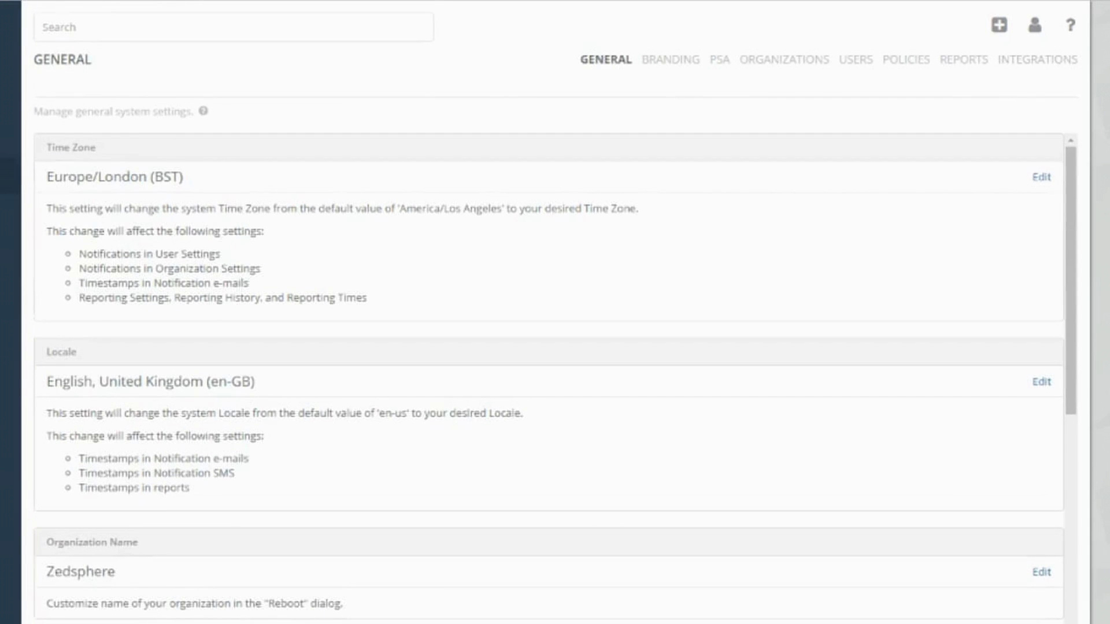
pyautogui.click(1022, 81)
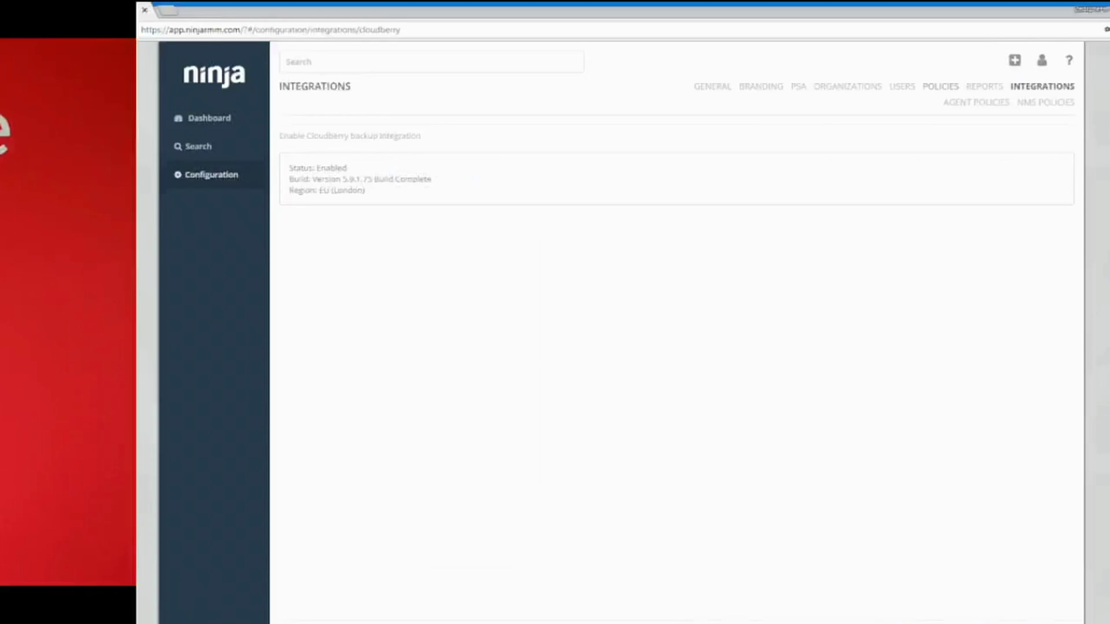
# In the Windows Workstation policy's backups, start a new File Folder backup plan named "Test 3"
pyautogui.click(939, 156)
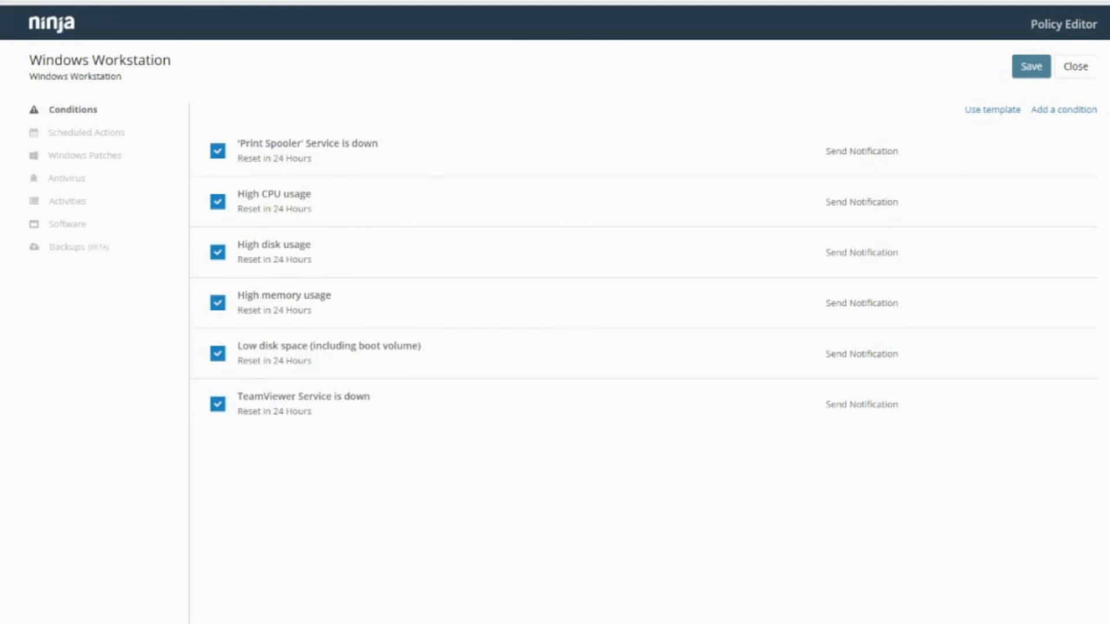
pyautogui.click(81, 247)
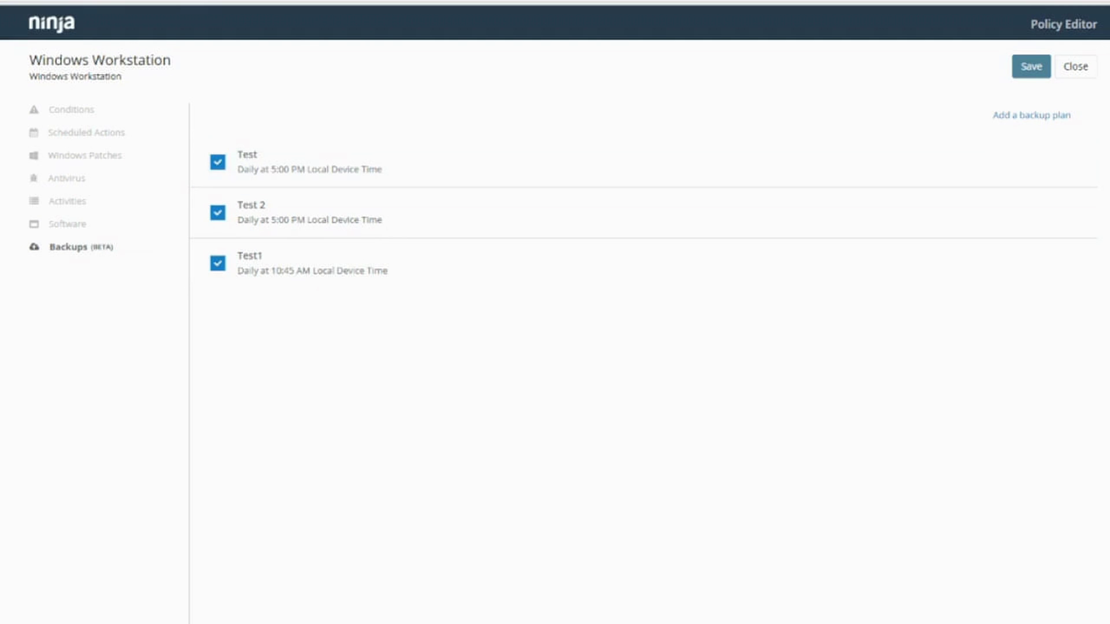
pyautogui.click(1031, 115)
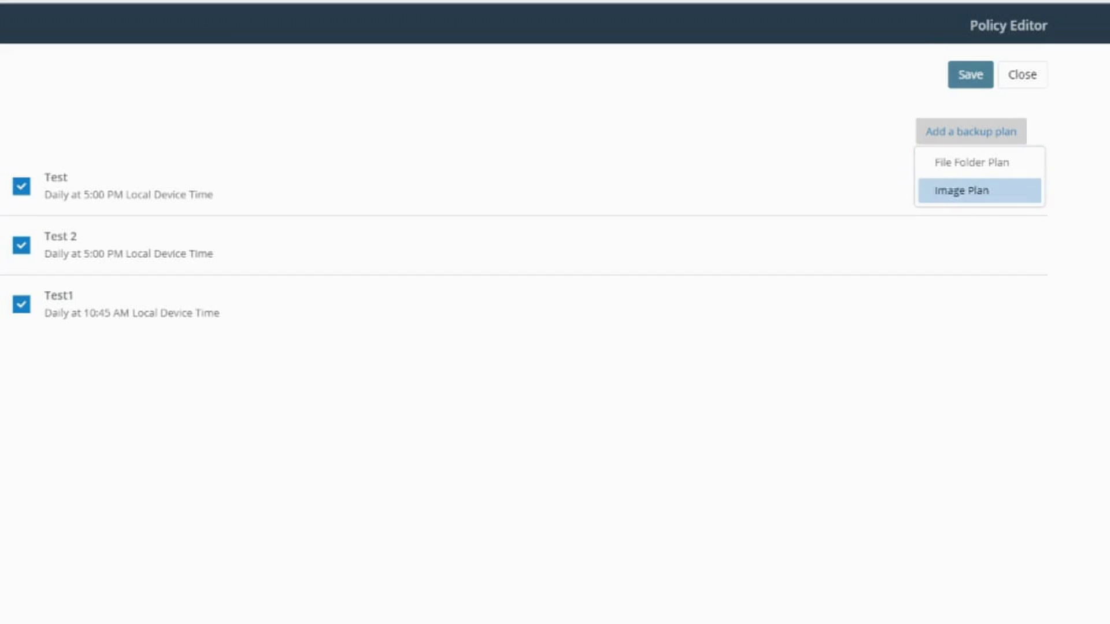
pyautogui.click(970, 162)
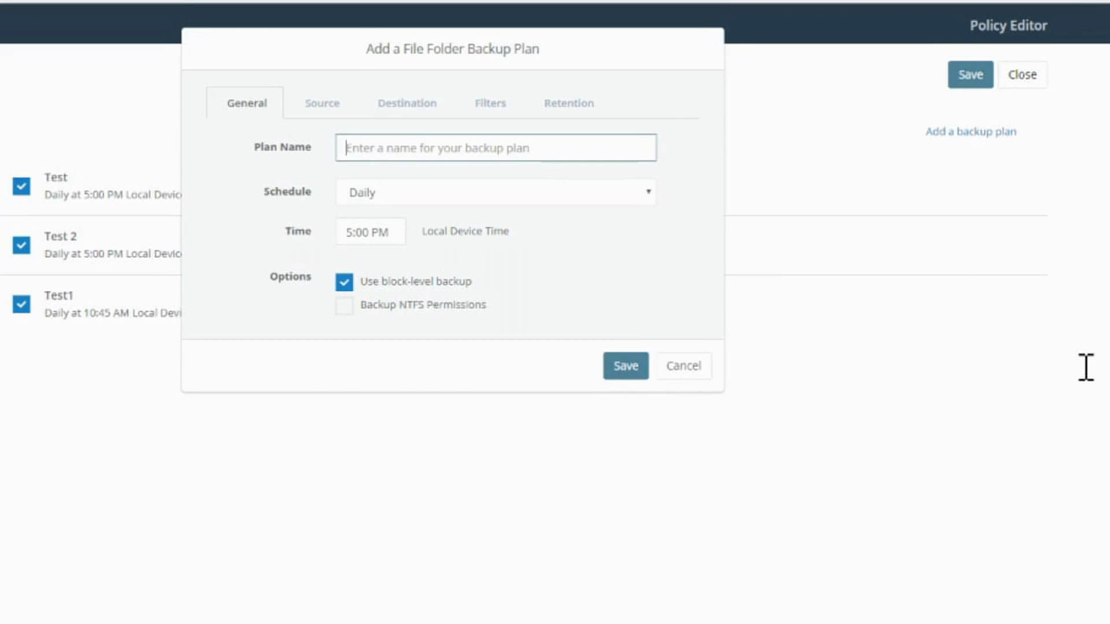
pyautogui.write('Test 3')
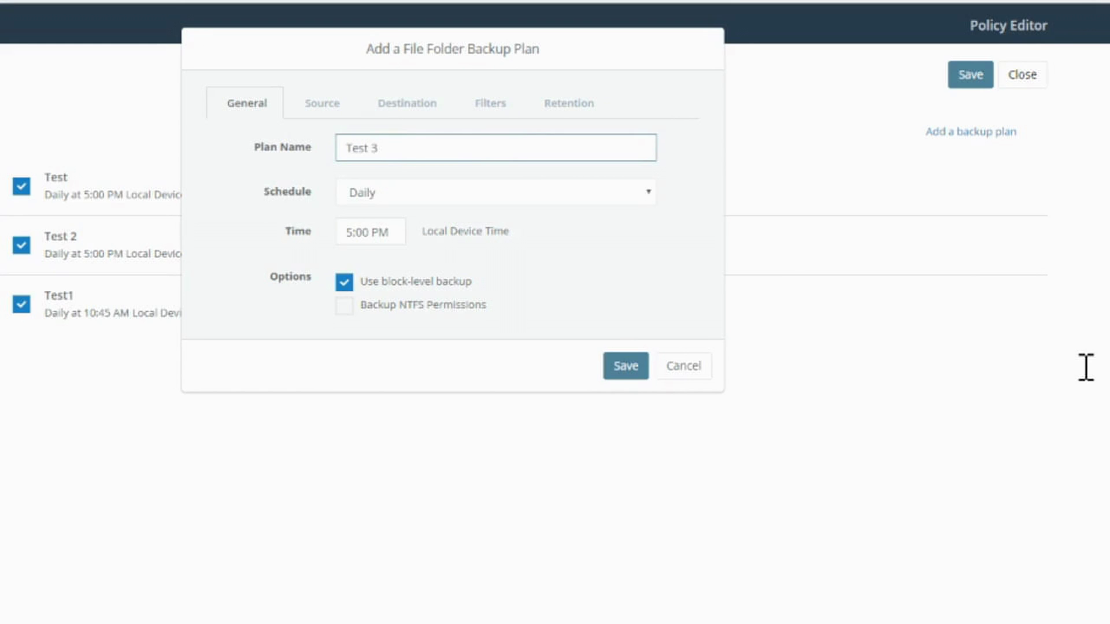
# Review the available schedule frequencies for the backup plan, keeping the Daily schedule
pyautogui.click(496, 192)
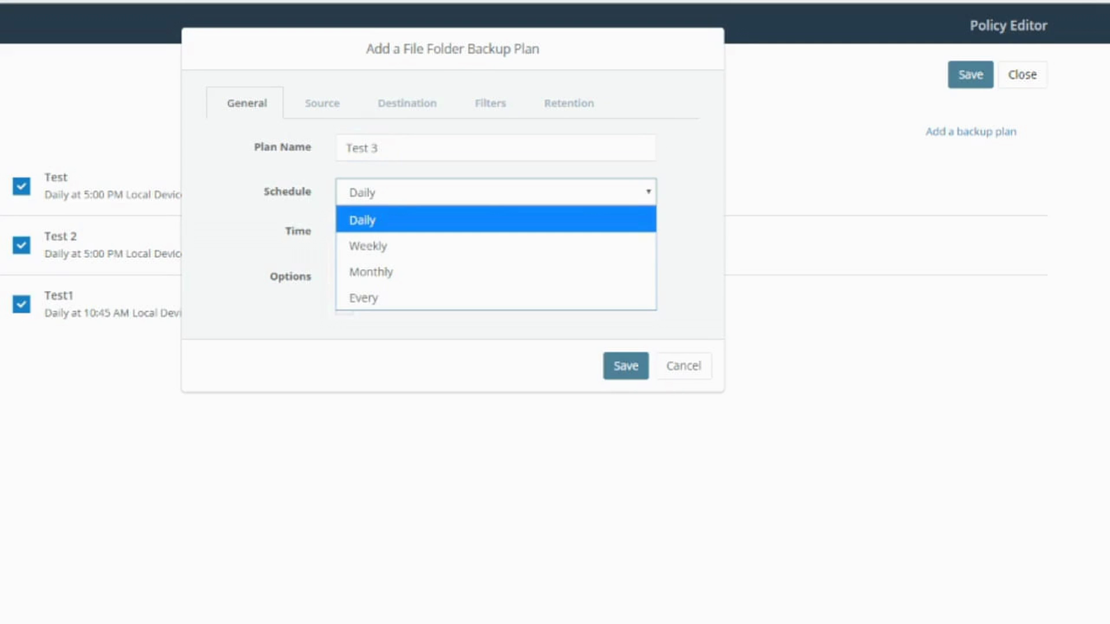
pyautogui.press('Down')
pyautogui.press('Down')
pyautogui.press('Down')
pyautogui.press('Up')
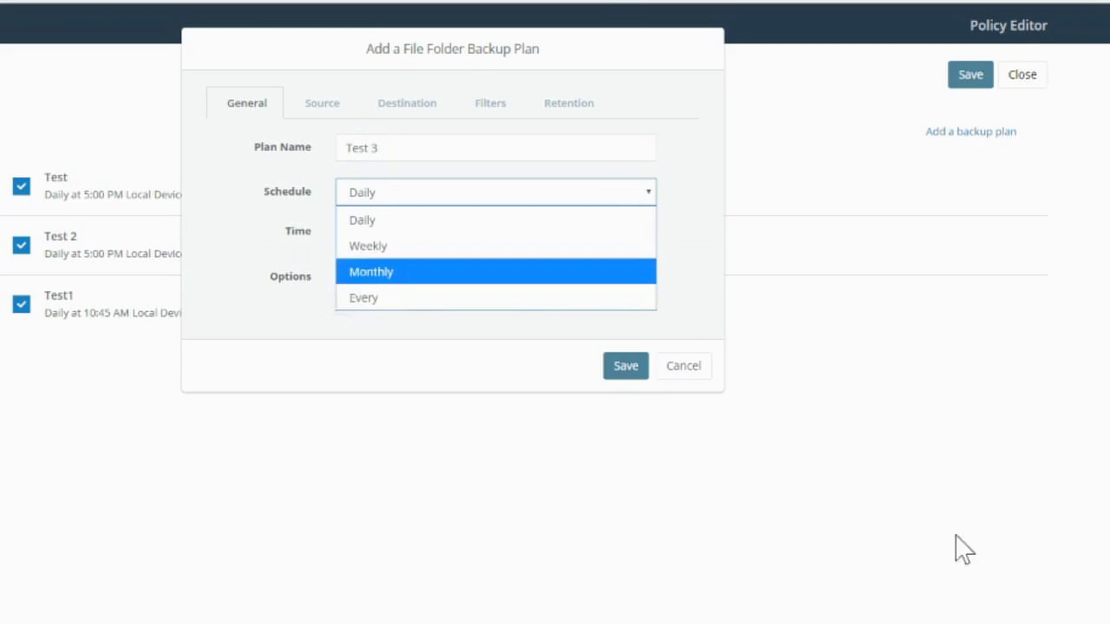
pyautogui.press('Escape')
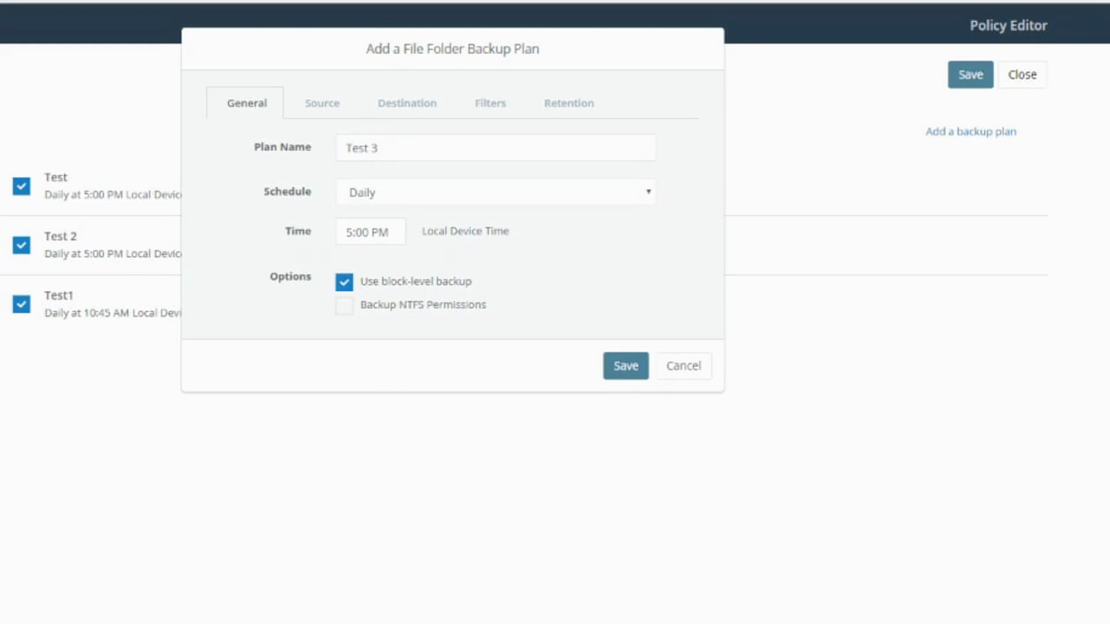
pyautogui.press('Tab')
# Include My Pictures and Application Data as the source folders of the backup plan
pyautogui.click(321, 104)
pyautogui.press('Tab')
pyautogui.press('Tab')
pyautogui.press('Tab')
pyautogui.press('Tab')
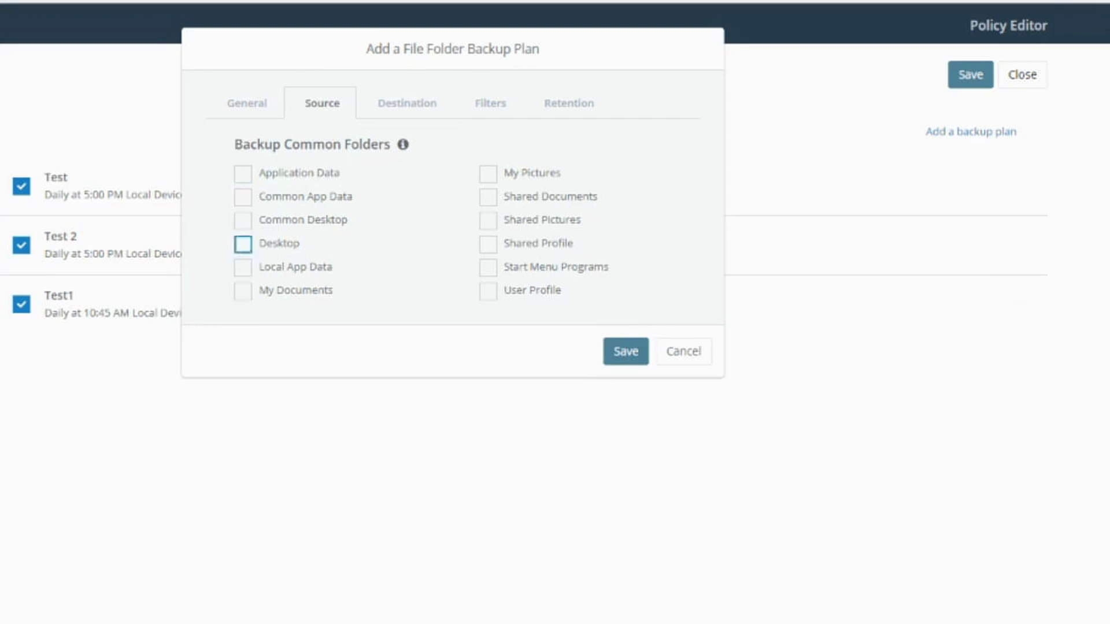
pyautogui.press('Tab')
pyautogui.hotkey('shift', 'Tab')
pyautogui.hotkey('shift', 'Tab')
pyautogui.hotkey('shift', 'Tab')
pyautogui.hotkey('shift', 'Tab')
pyautogui.hotkey('shift', 'Tab')
pyautogui.press('space')
pyautogui.press('Tab')
pyautogui.press('Tab')
pyautogui.hotkey('shift', 'Tab')
pyautogui.hotkey('shift', 'Tab')
pyautogui.hotkey('shift', 'Tab')
pyautogui.hotkey('shift', 'Tab')
pyautogui.press('Tab')
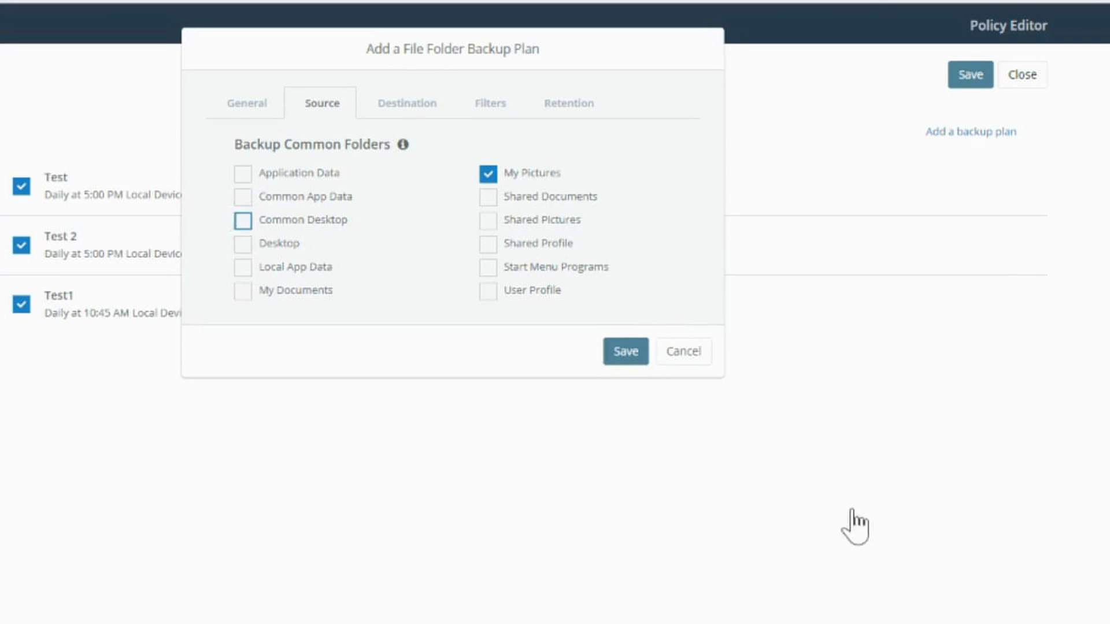
pyautogui.press('Tab')
pyautogui.hotkey('shift', 'Tab')
pyautogui.hotkey('shift', 'Tab')
pyautogui.hotkey('shift', 'Tab')
pyautogui.press('space')
pyautogui.hotkey('shift', 'Tab')
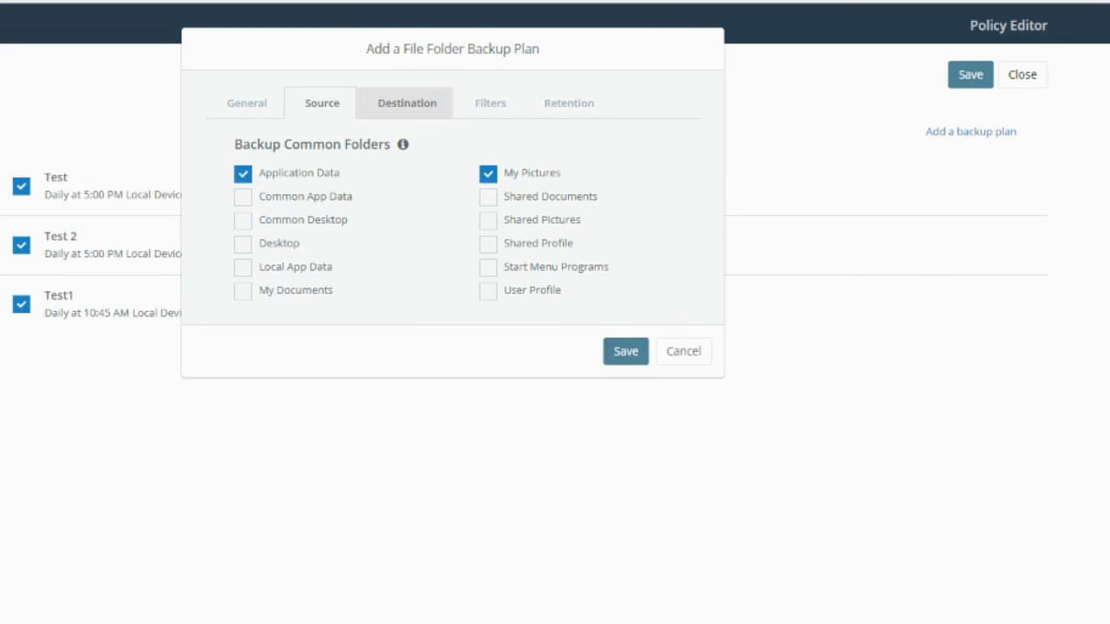
# Review the destination, filters and retention, keeping Cloud, All Files and 30 days, and save the backup plan
pyautogui.press('Return')
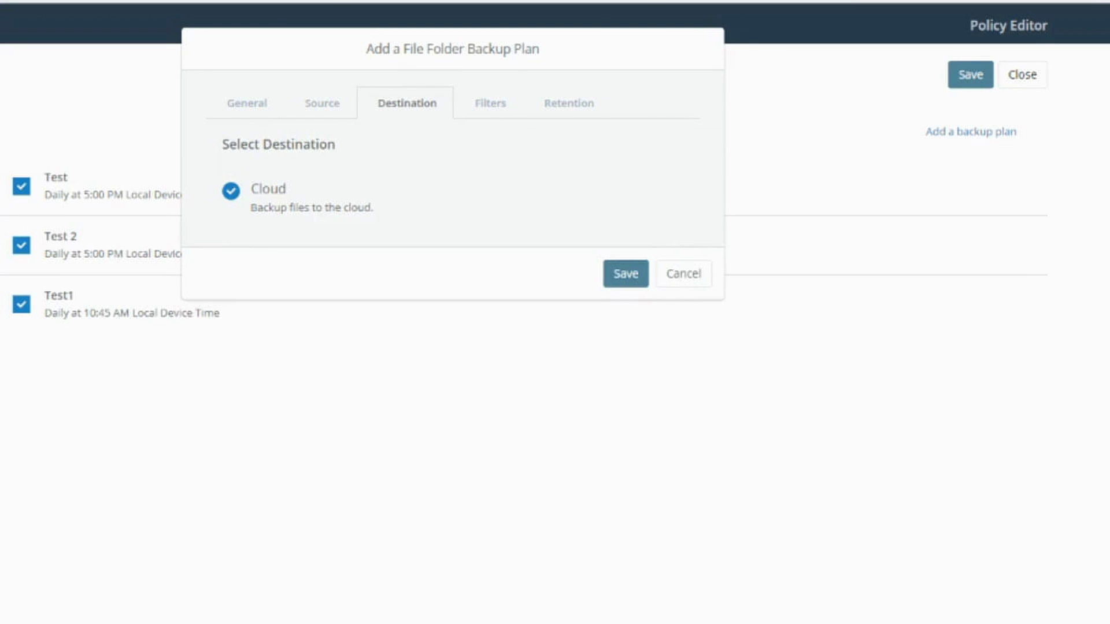
pyautogui.click(490, 103)
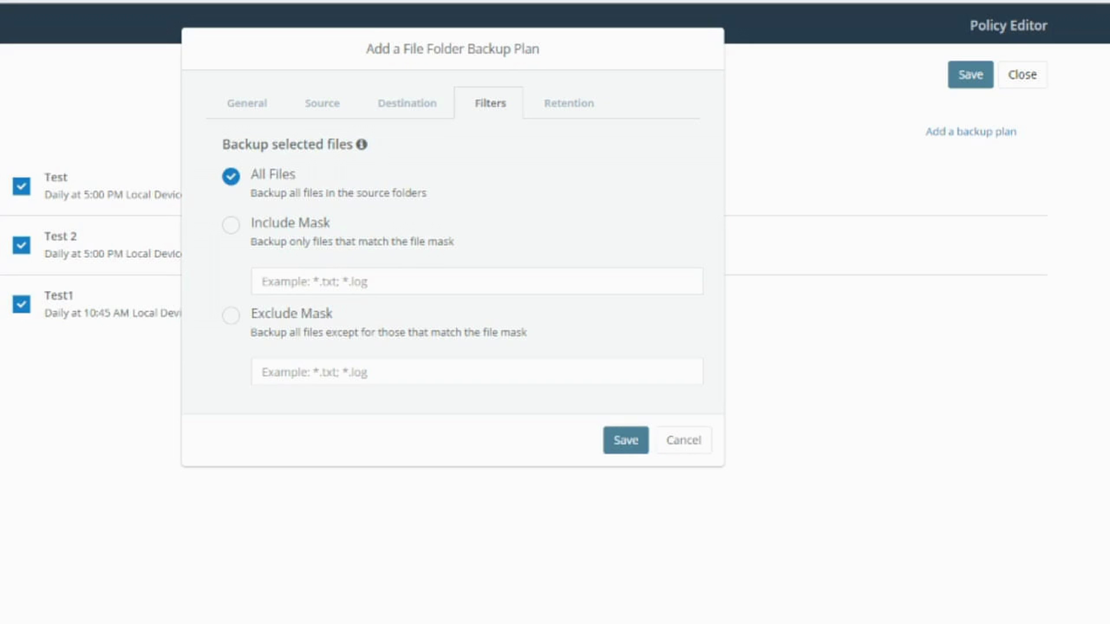
pyautogui.click(568, 103)
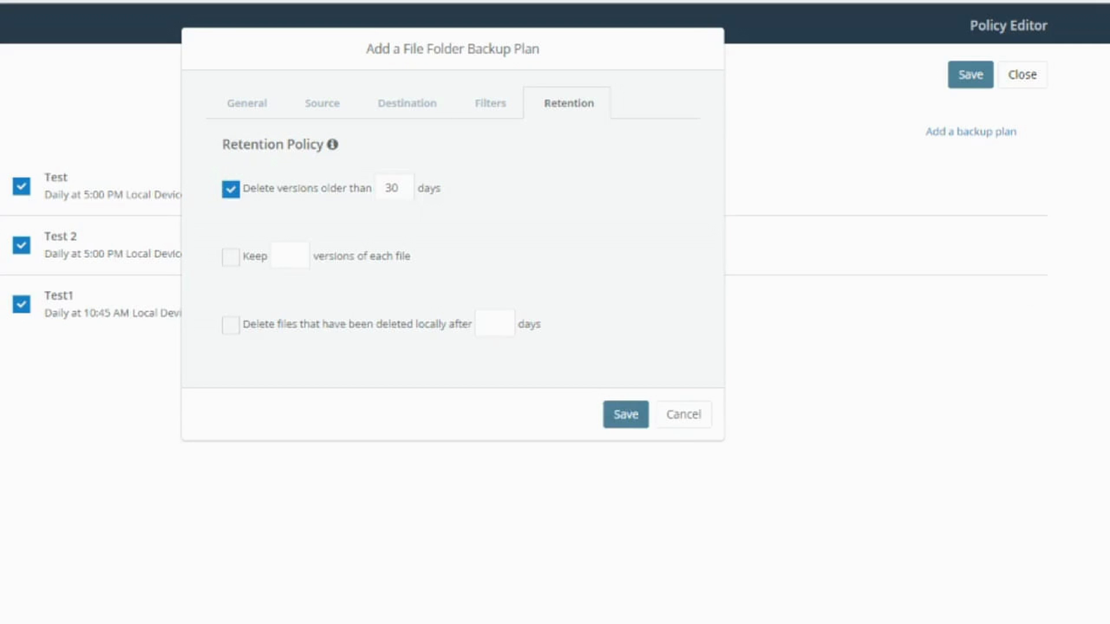
pyautogui.click(626, 415)
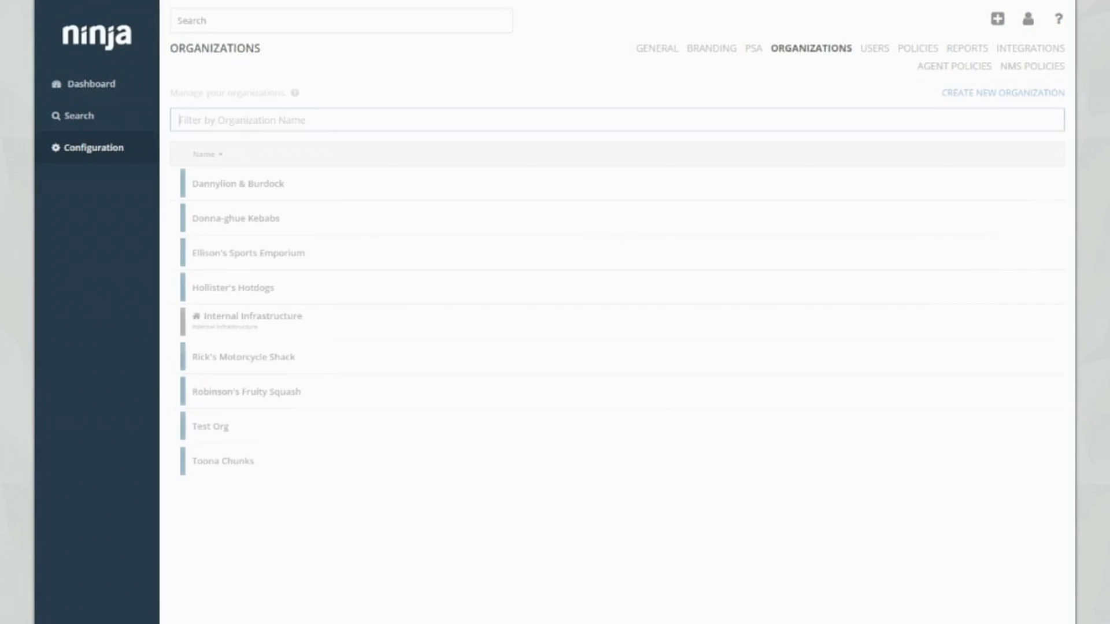
# Open Test Org's backup settings to review its deployment, recovery password and bandwidth options, and close the editor
pyautogui.click(179, 119)
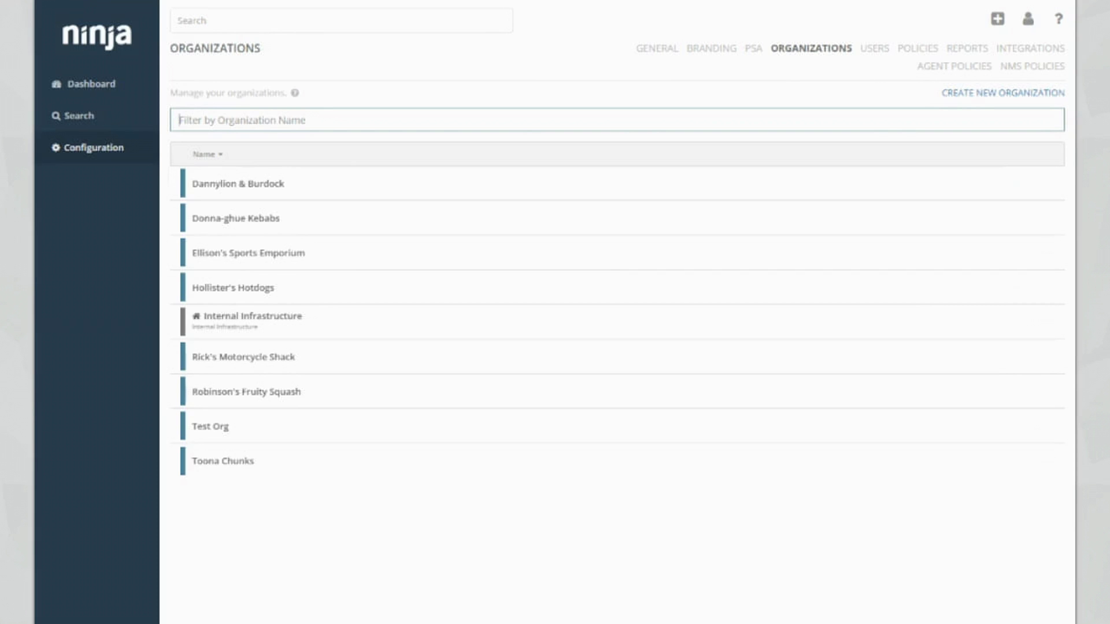
pyautogui.click(211, 427)
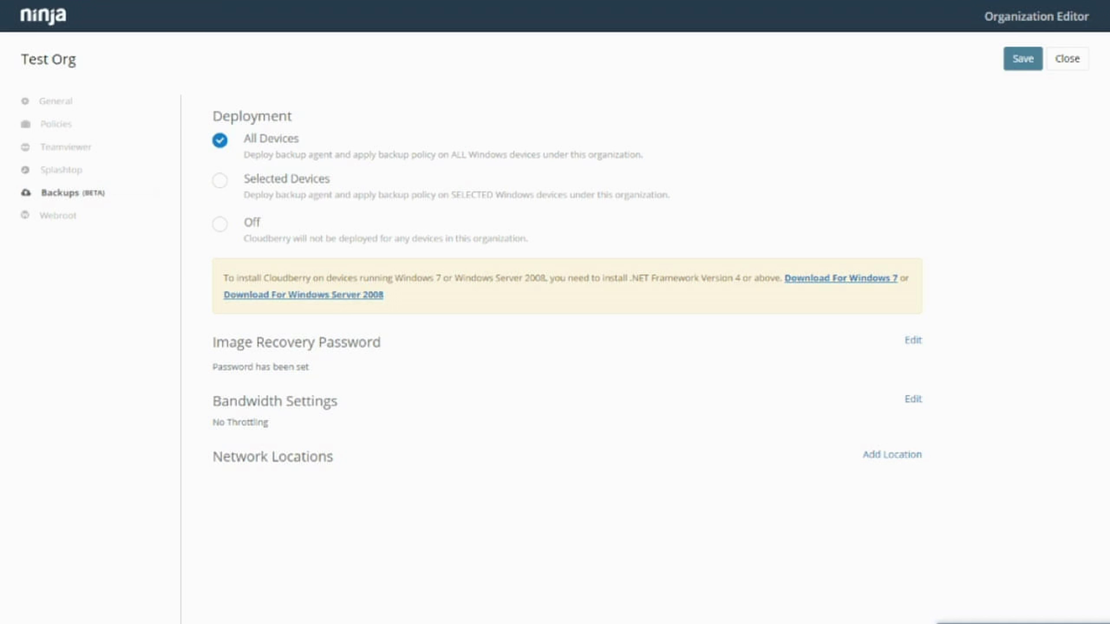
pyautogui.click(1067, 58)
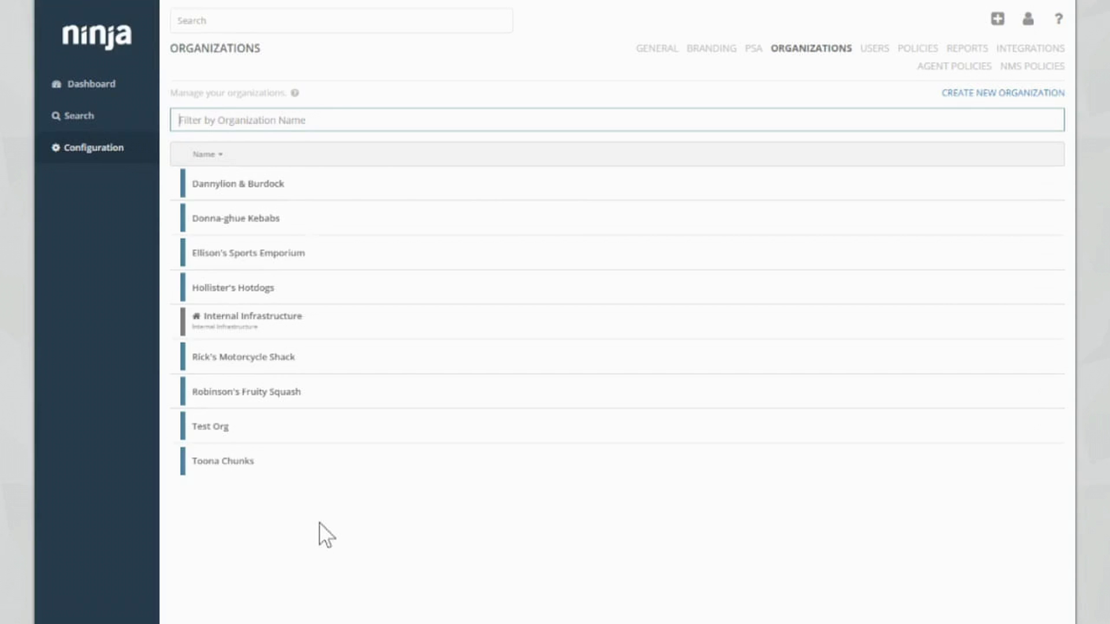
# View the backup dashboards in the system overview and in the Ellison's Sports Emporium organization
pyautogui.click(92, 85)
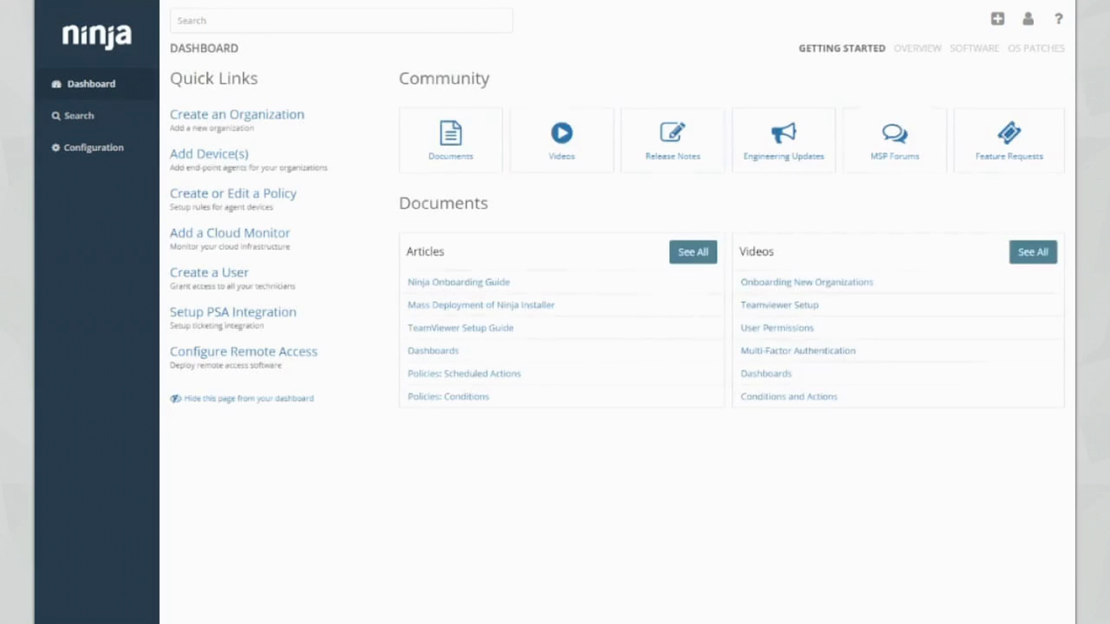
pyautogui.click(916, 49)
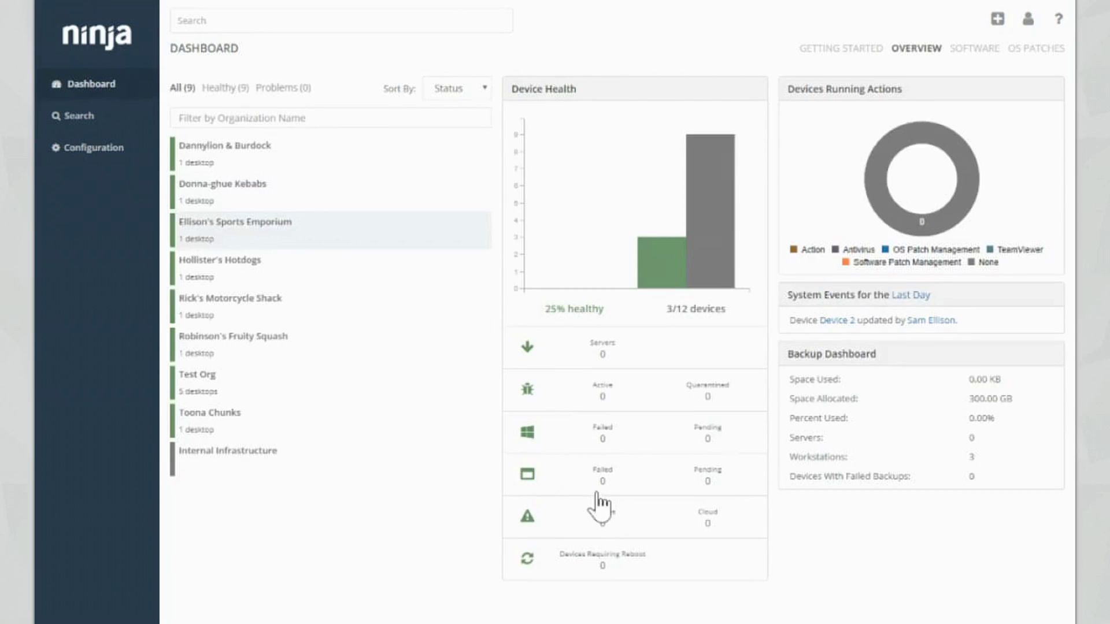
pyautogui.click(237, 224)
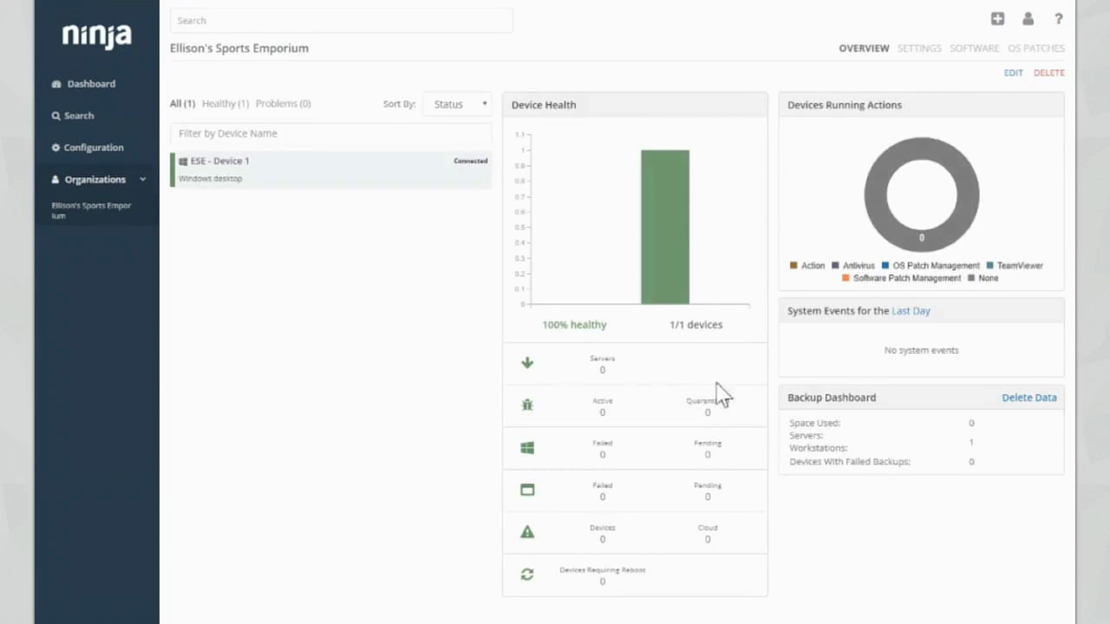
# Open the settings of ESE - Device 1 to review its backup plans and the available restore types
pyautogui.click(231, 162)
pyautogui.click(918, 48)
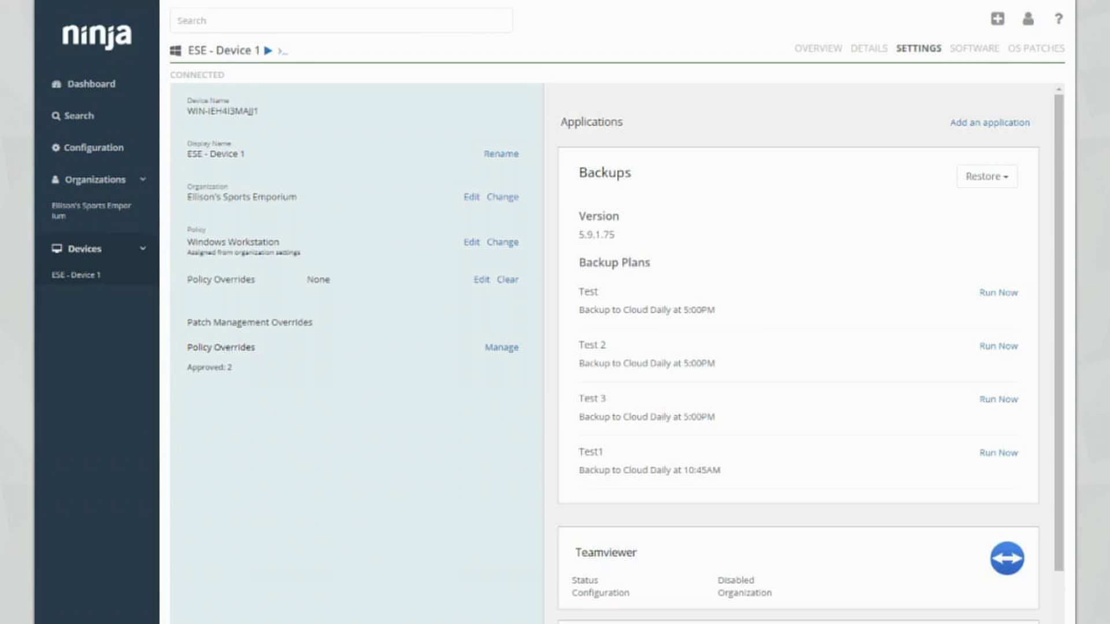
pyautogui.click(986, 177)
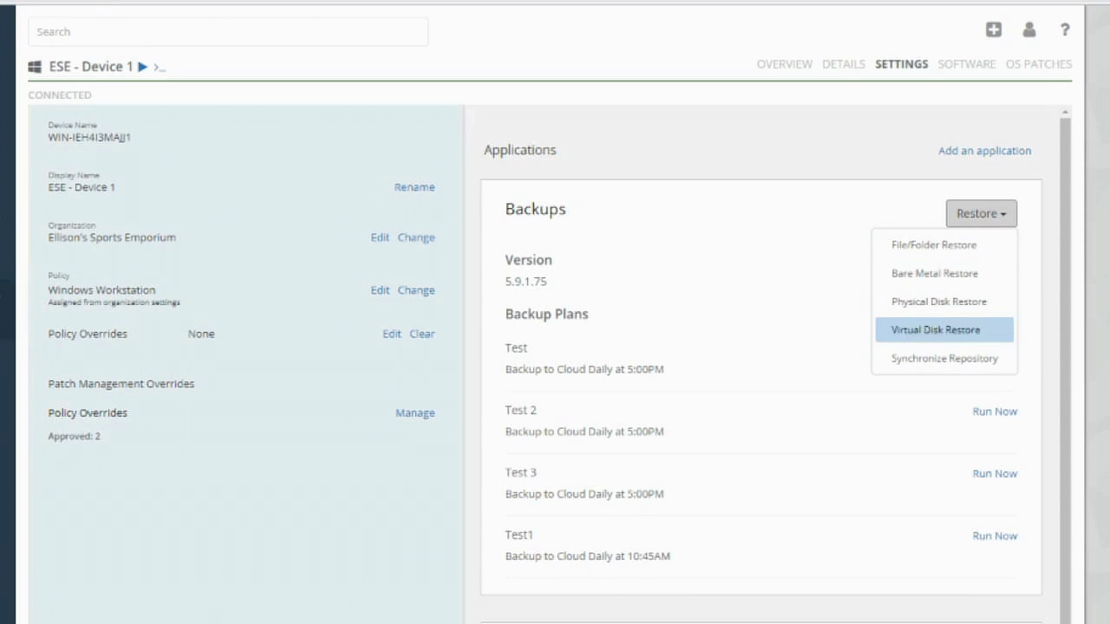
pyautogui.click(809, 353)
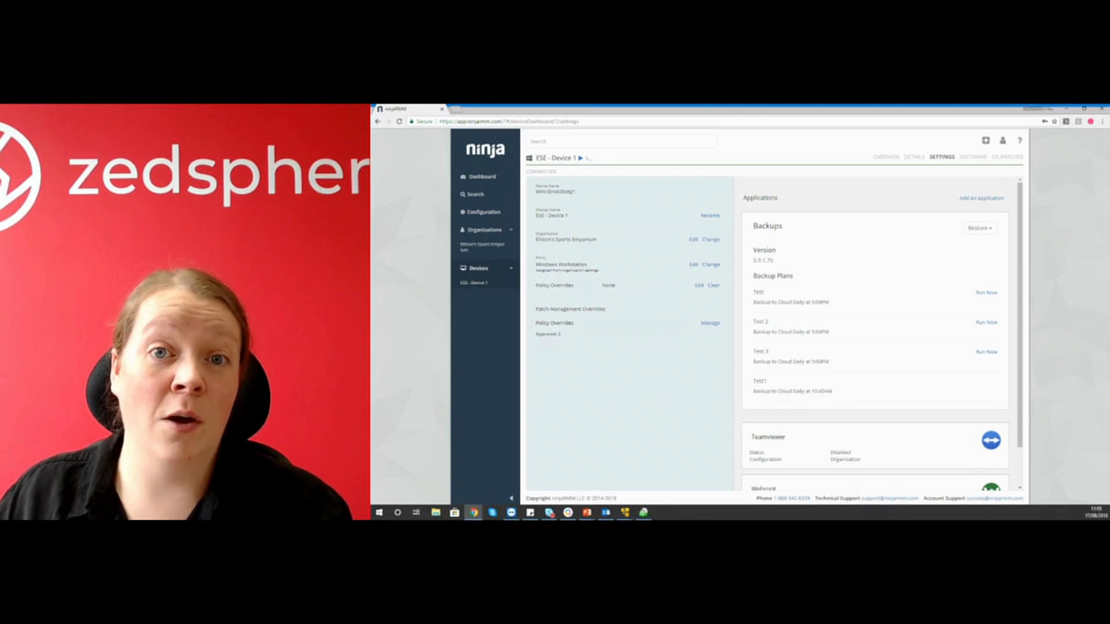
# Open the scheduled report "Regular" for editing, review its recipients, scope and content sections, and close the editor
pyautogui.click(587, 254)
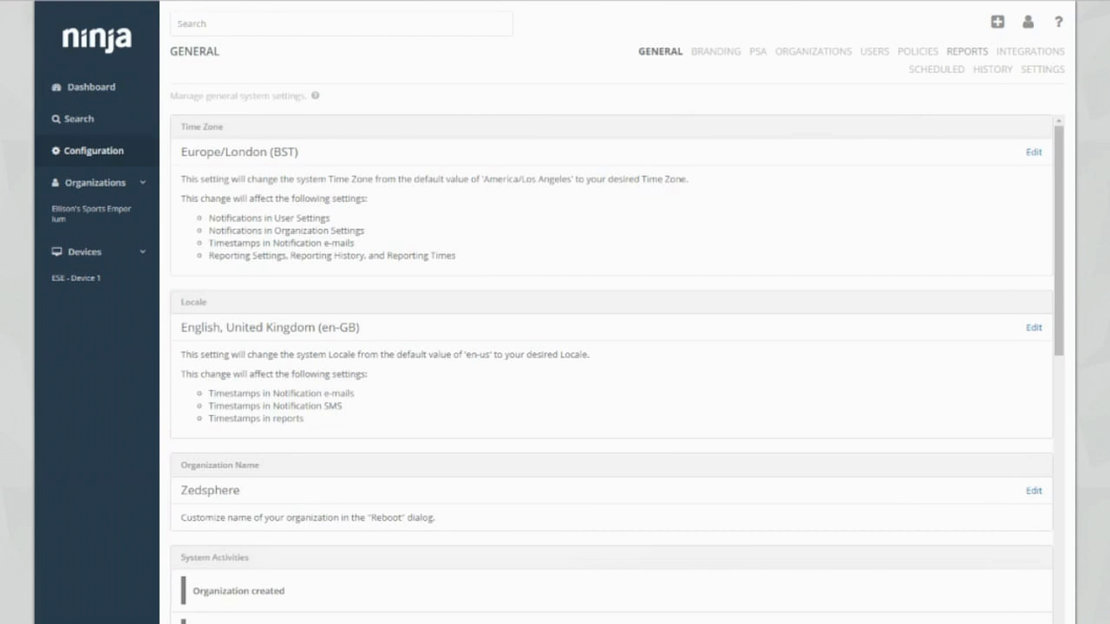
pyautogui.click(967, 51)
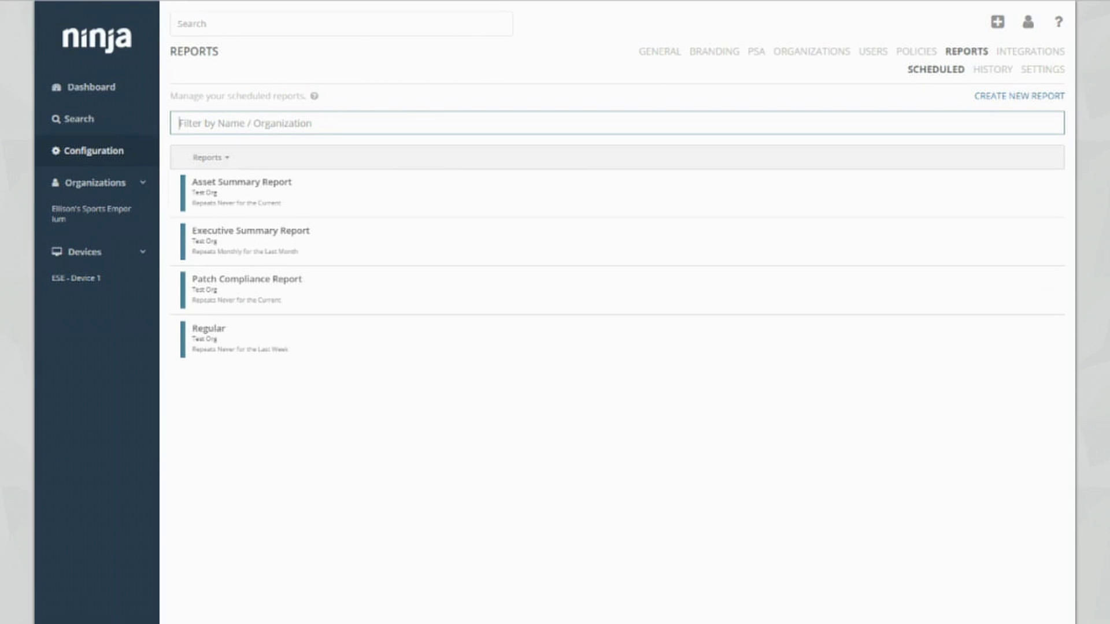
pyautogui.moveTo(617, 339)
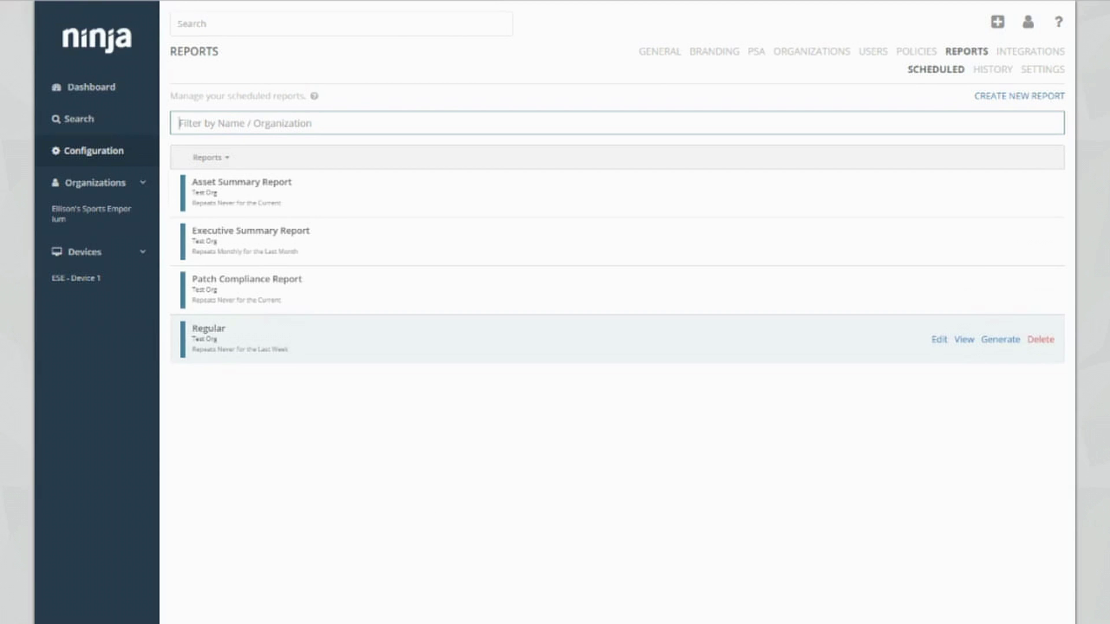
pyautogui.click(939, 339)
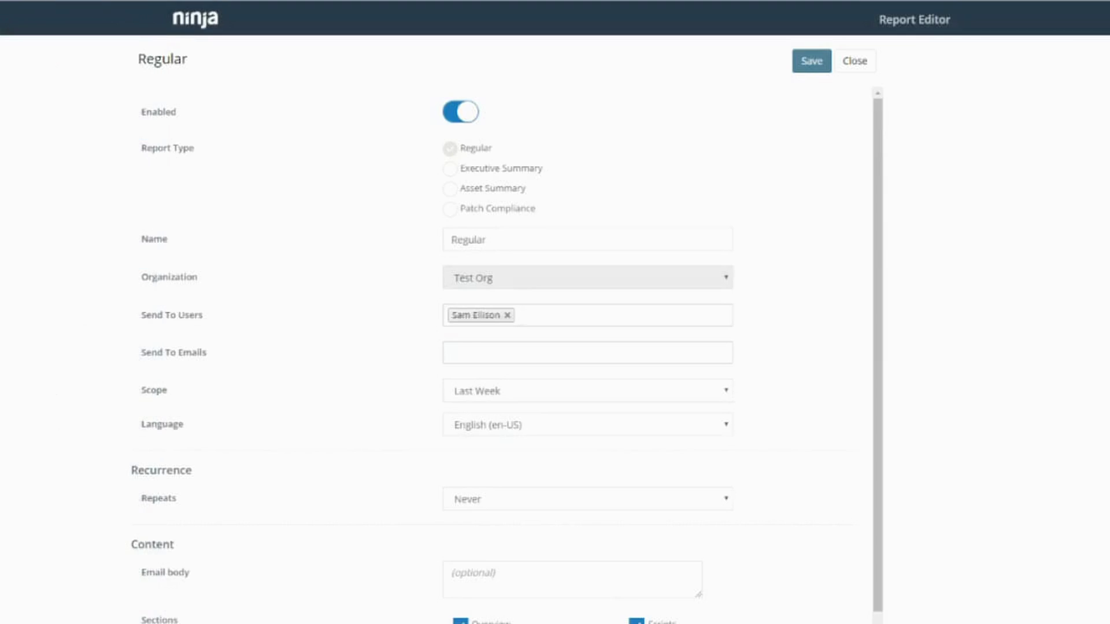
pyautogui.scroll(-1, 503, 346)
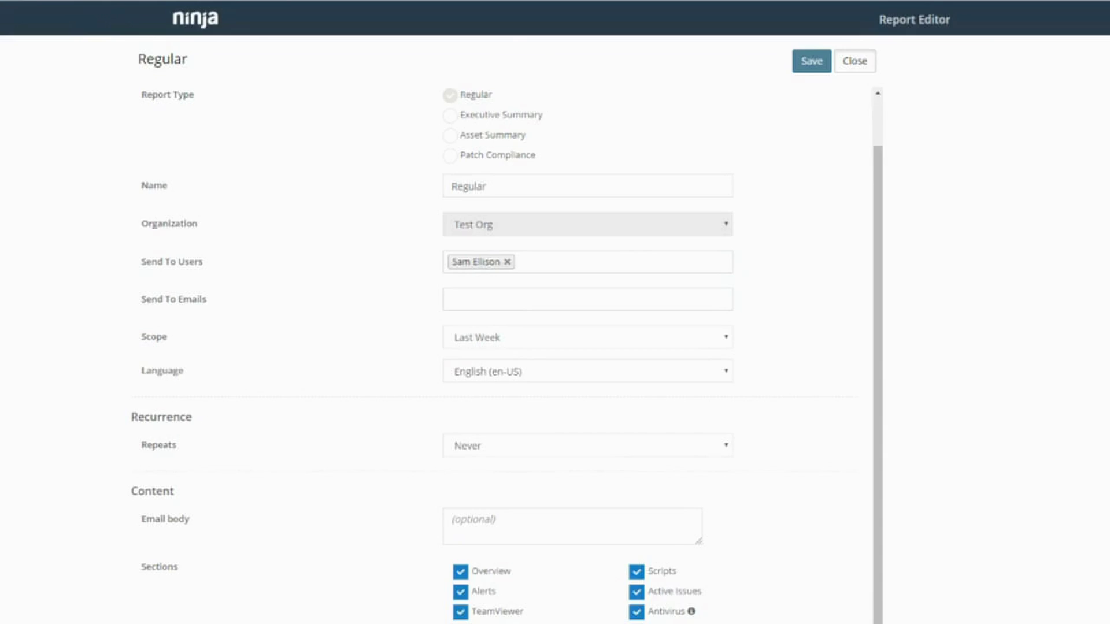
pyautogui.click(854, 61)
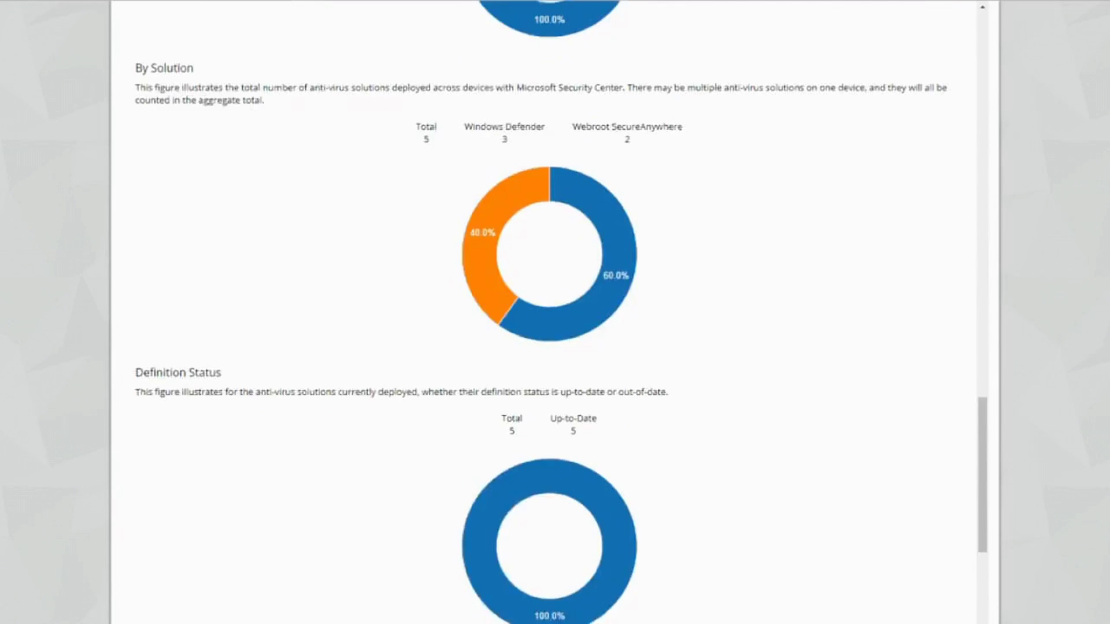
# Examine the report's backup licenses, backup plans, backup history and anti-virus sections
pyautogui.scroll(-8, 549, 312)
pyautogui.scroll(18, 549, 312)
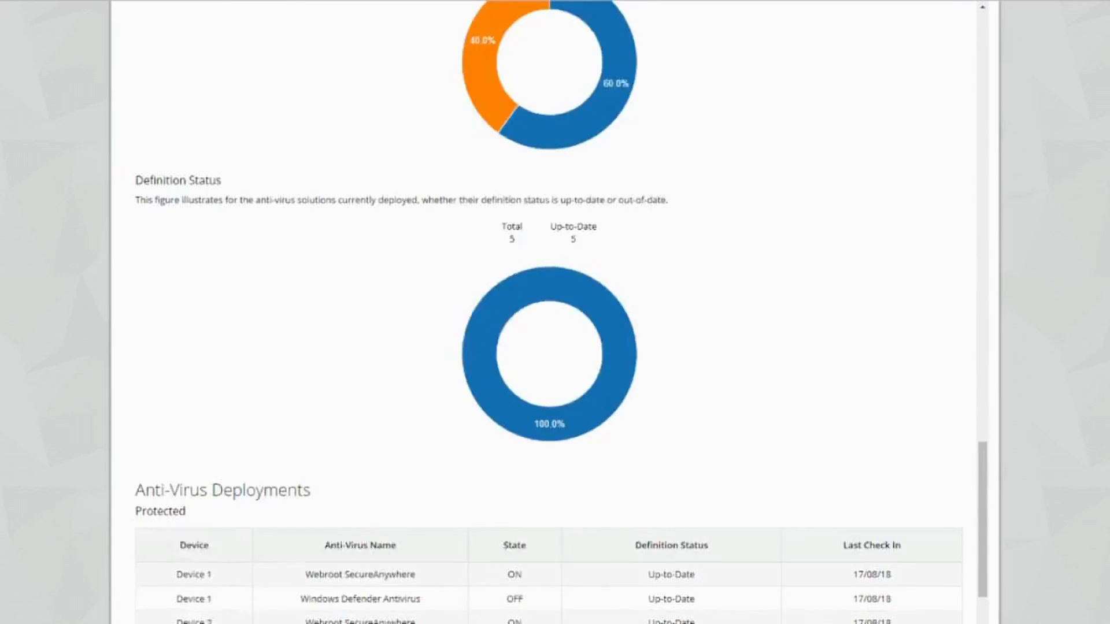
pyautogui.scroll(5, 549, 312)
pyautogui.scroll(-2, 549, 312)
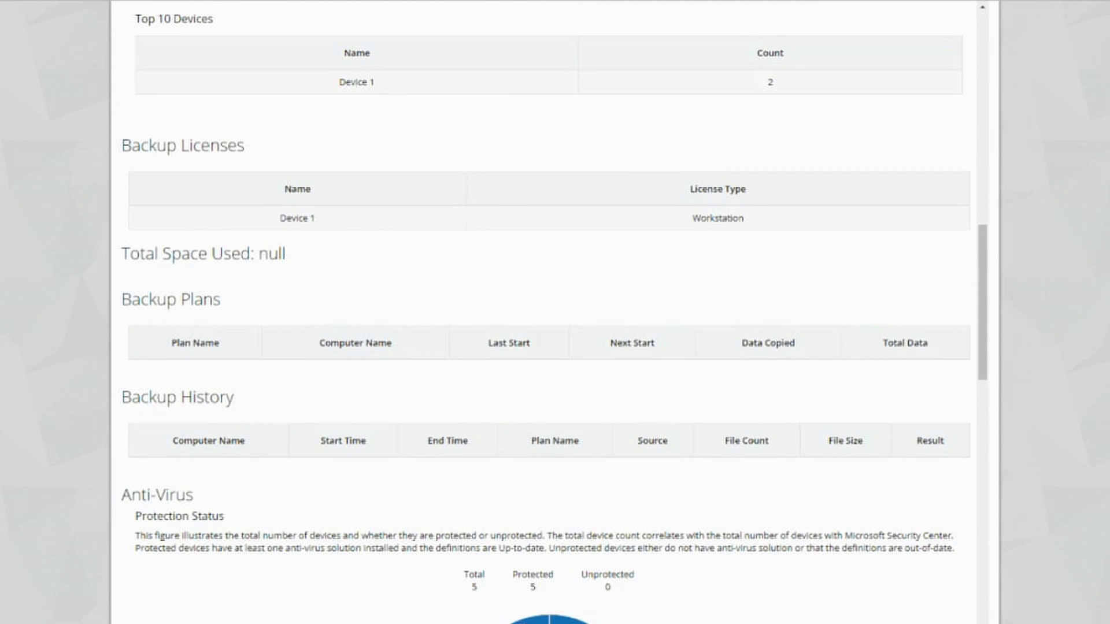
pyautogui.scroll(1, 554, 312)
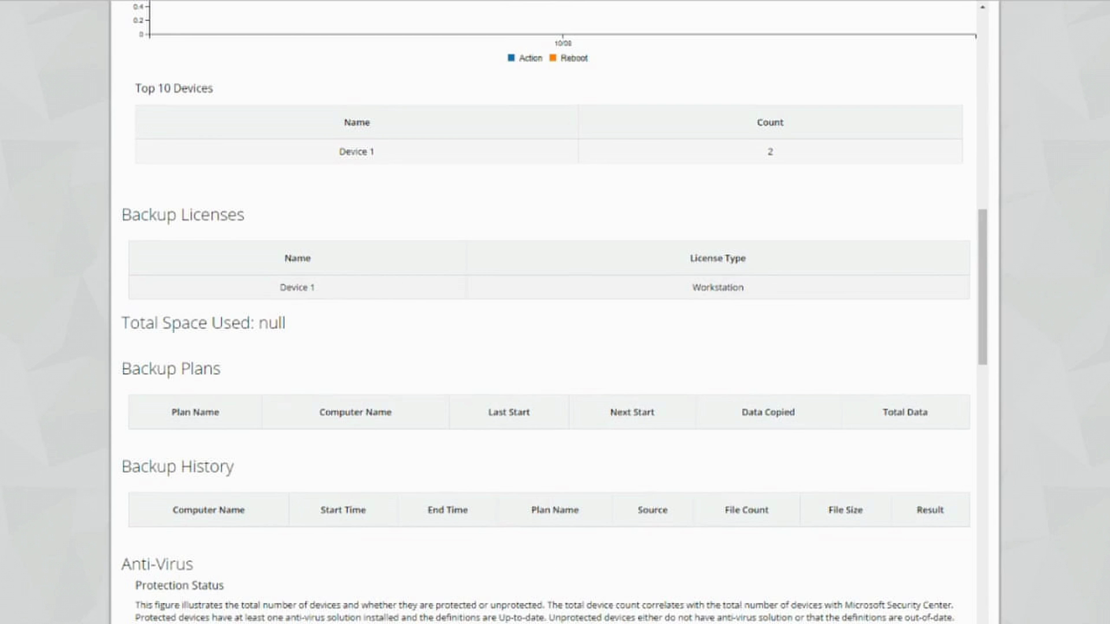
pyautogui.scroll(-3, 1069, 445)
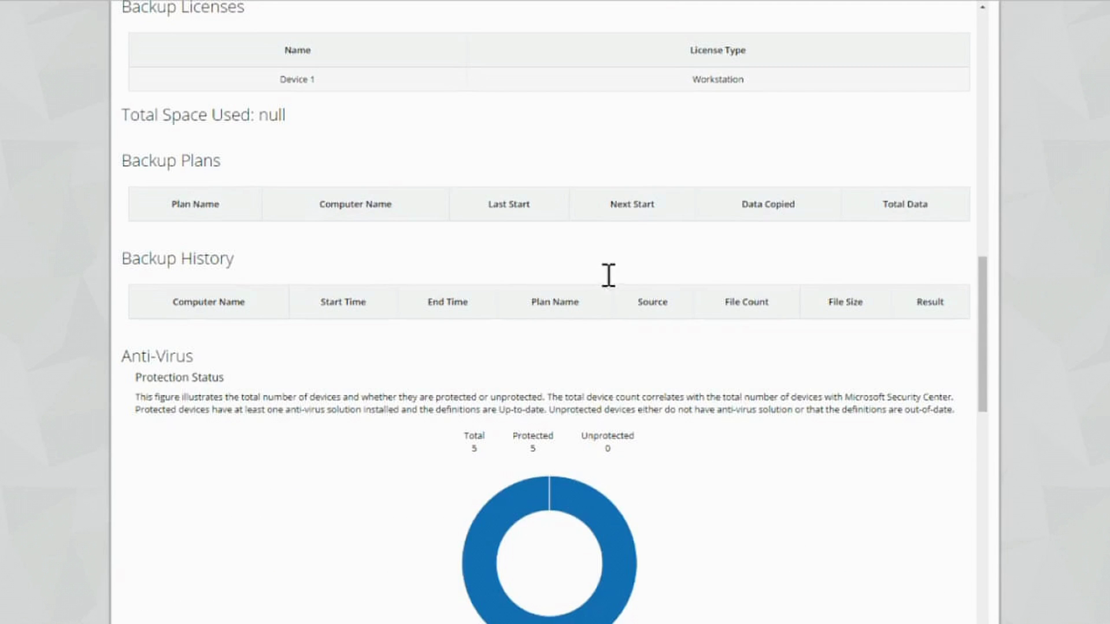